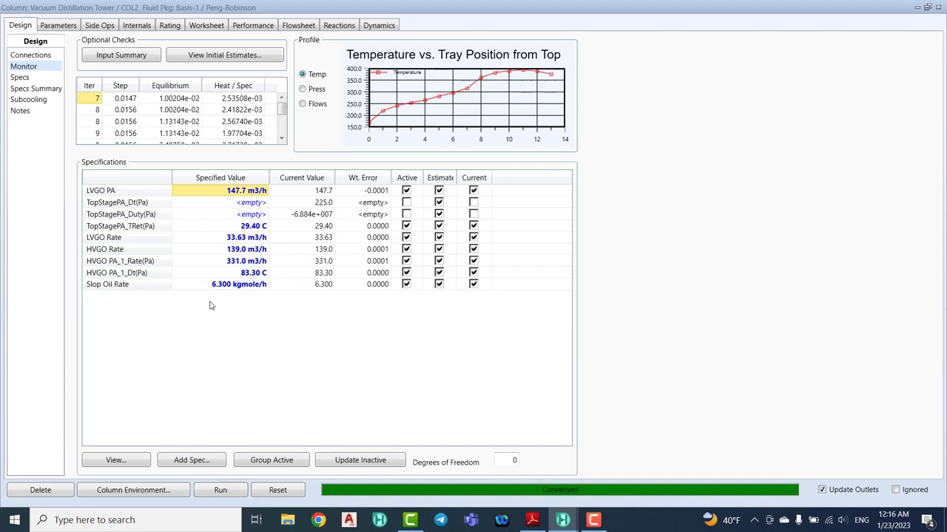
# - Add a Column Temperature spec on stage 1_Main Tower with a target of 82 C
pyautogui.click(200, 467)
pyautogui.scroll(-5, 517, 296)
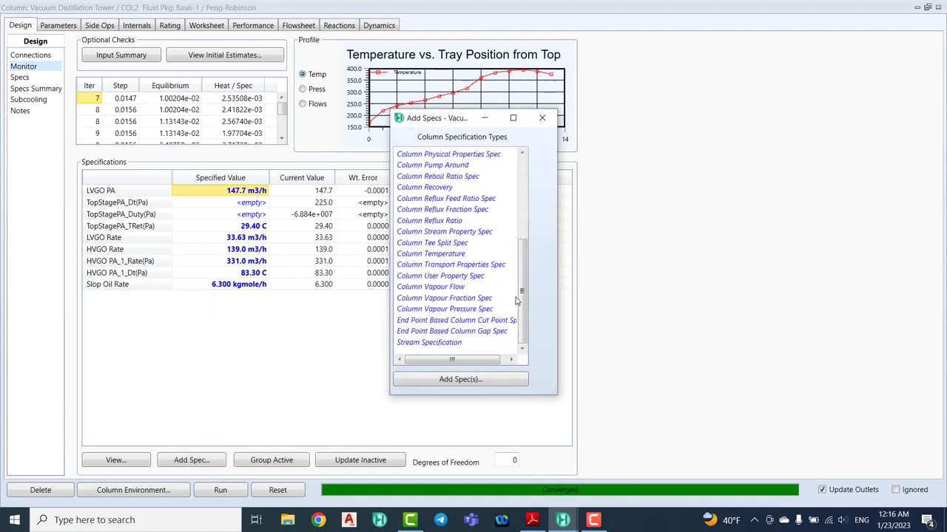
pyautogui.doubleClick(437, 254)
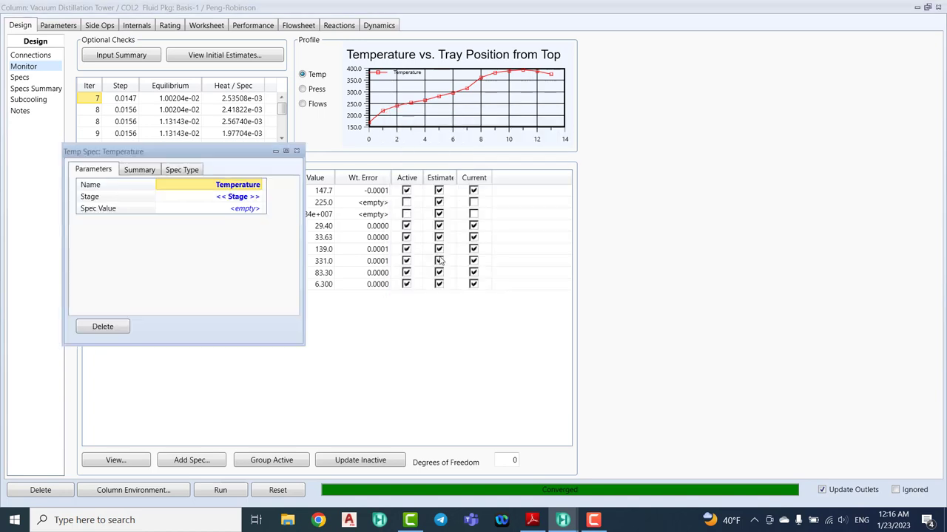
pyautogui.moveTo(246, 153); pyautogui.dragTo(693, 136)
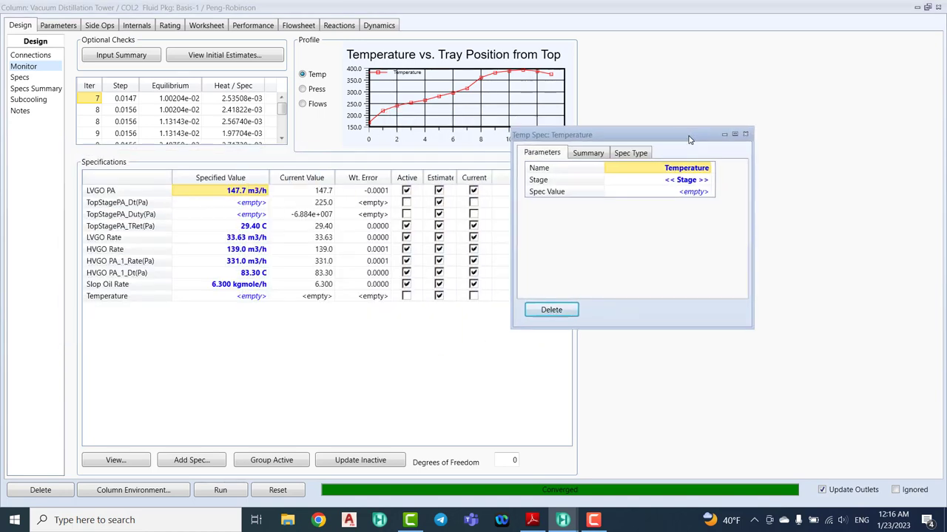
pyautogui.click(709, 181)
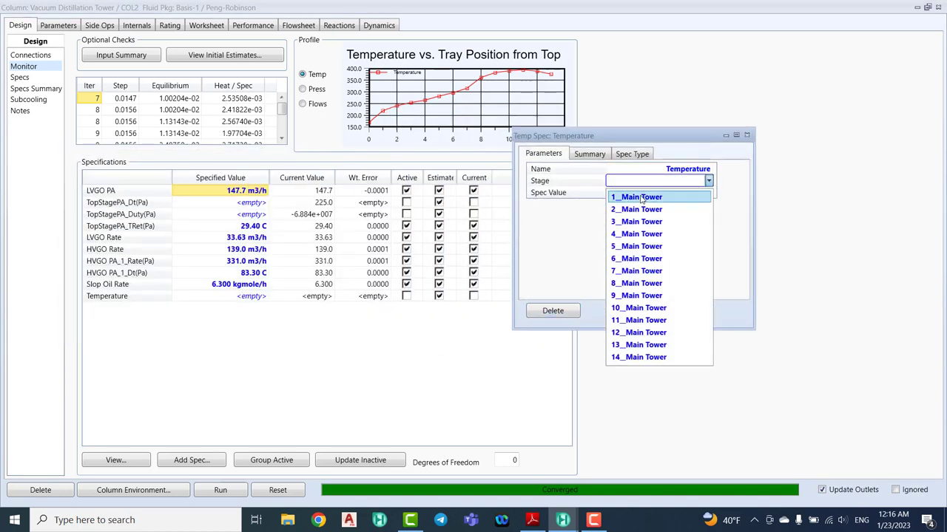
pyautogui.click(641, 198)
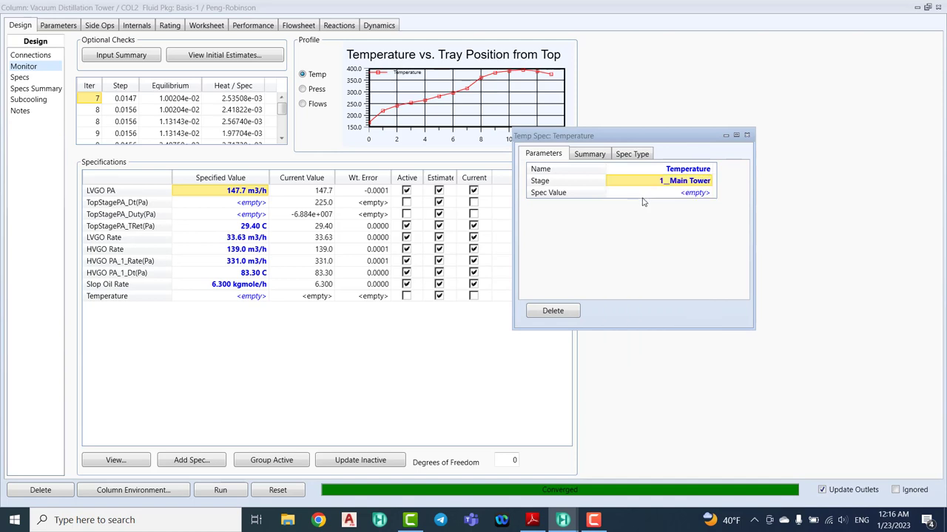
pyautogui.click(678, 194)
pyautogui.write('82')
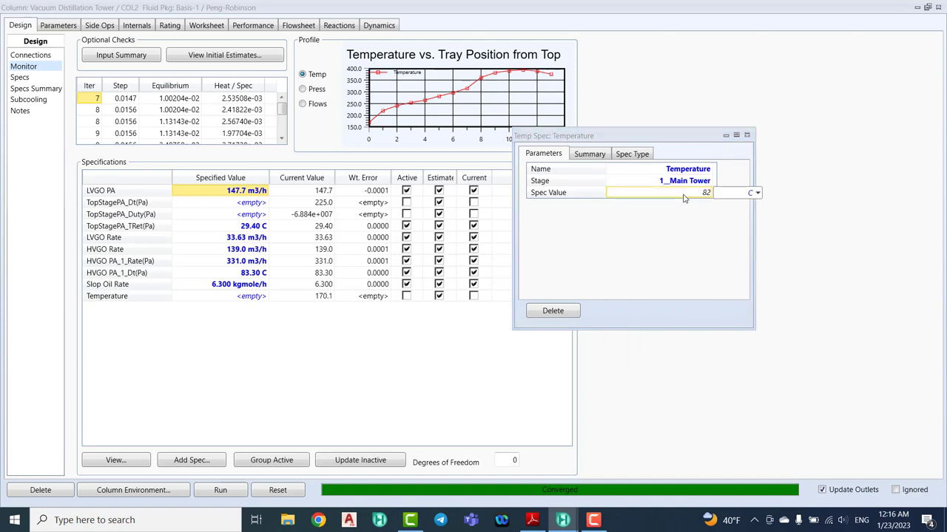
pyautogui.press('Return')
pyautogui.click(746, 135)
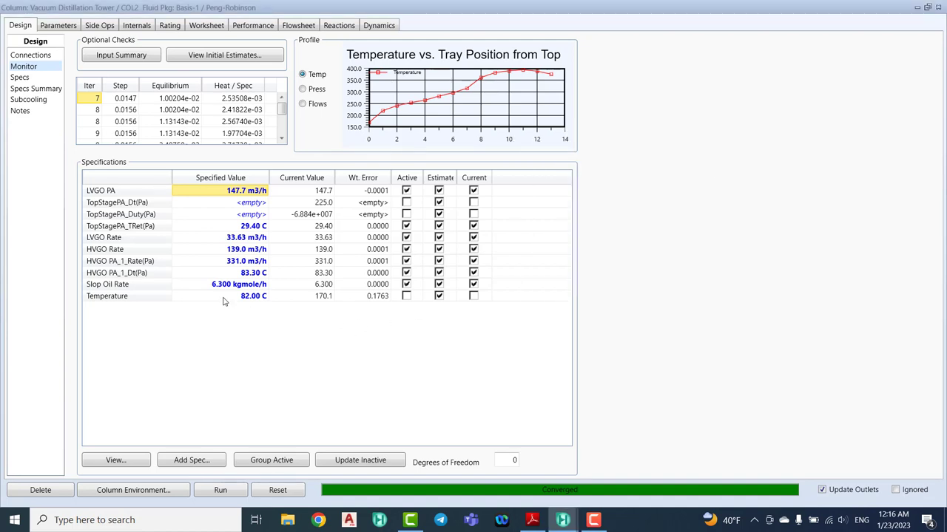
pyautogui.click(124, 298)
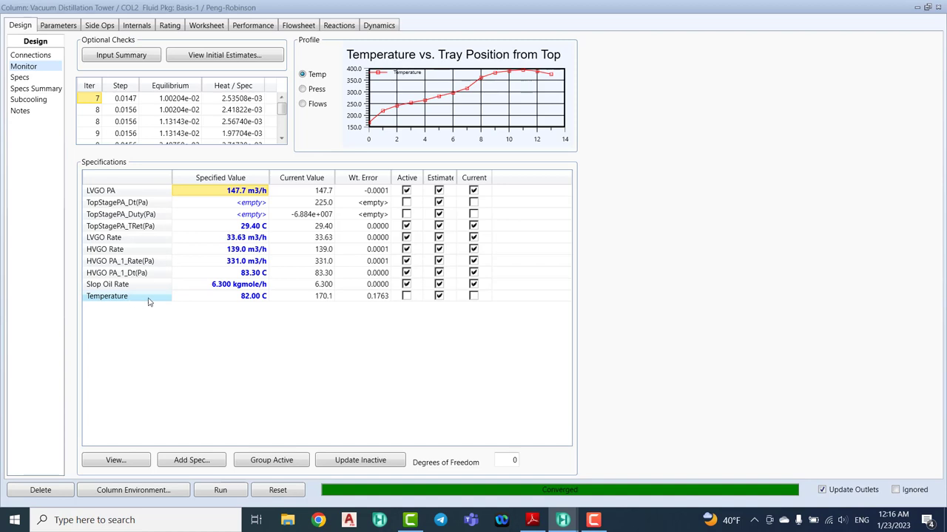
# - Deactivate TopStagePA_TRet(Pa) and activate the 82 C stage 1 Temperature spec
pyautogui.moveTo(217, 265)
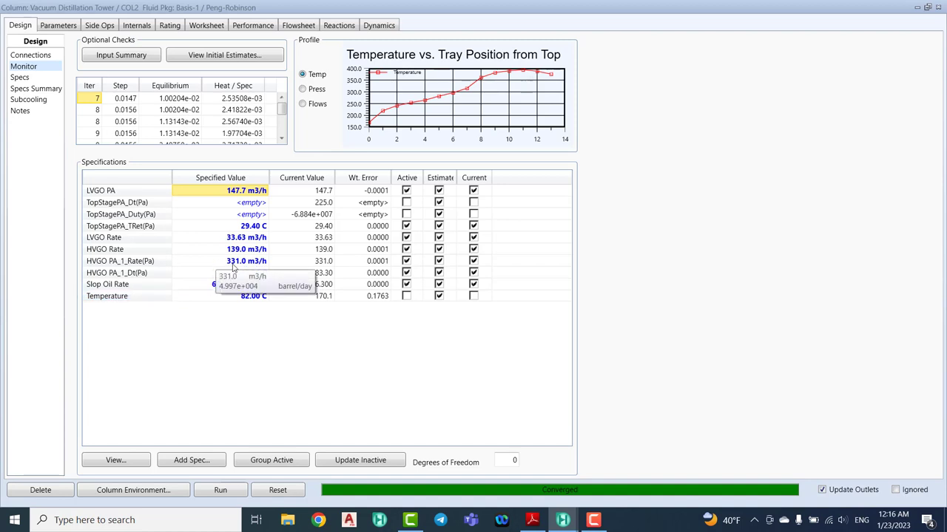
pyautogui.click(91, 193)
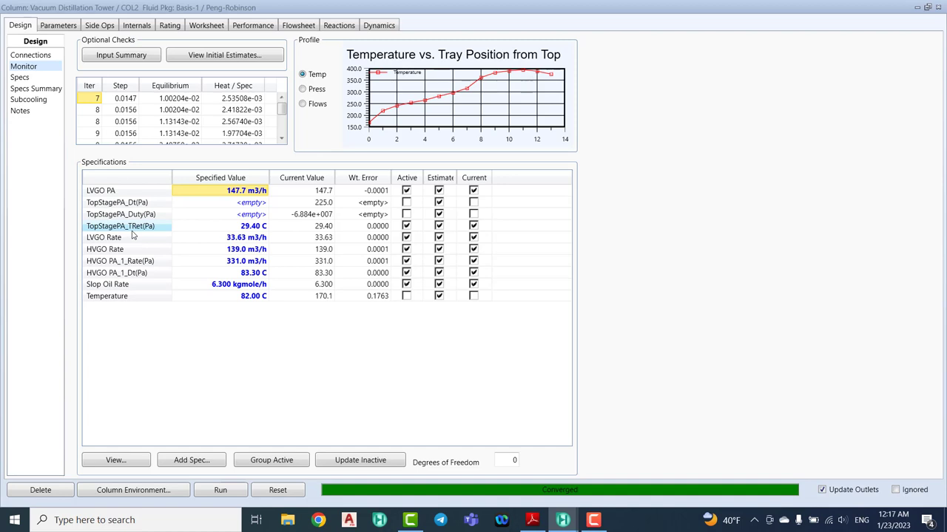
pyautogui.click(406, 226)
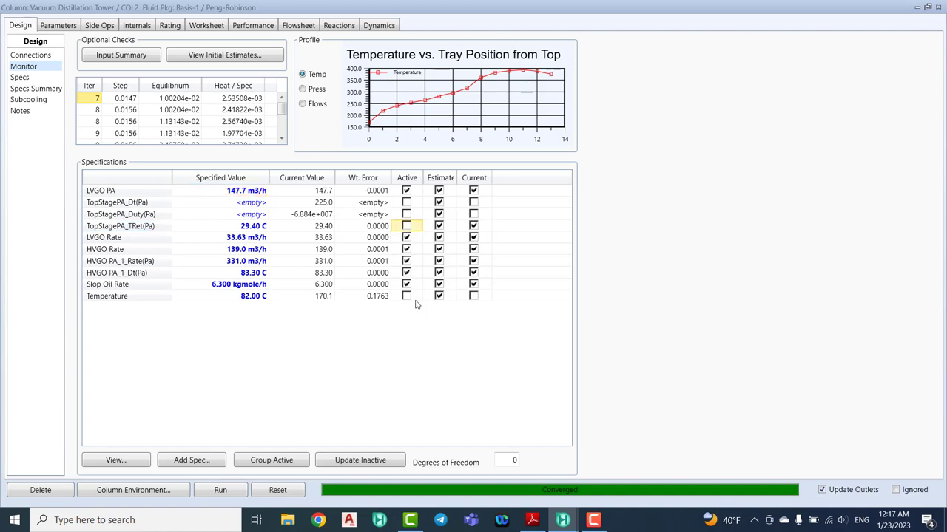
pyautogui.click(407, 297)
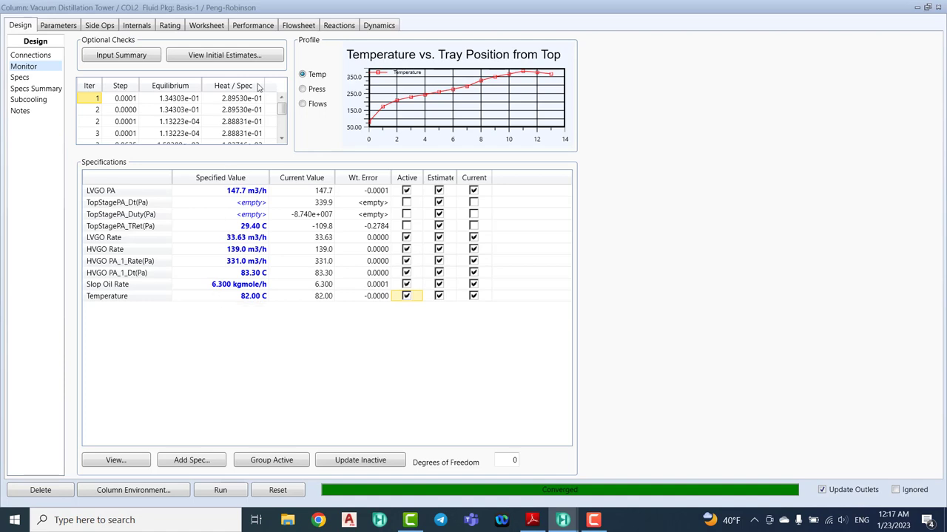
pyautogui.click(209, 26)
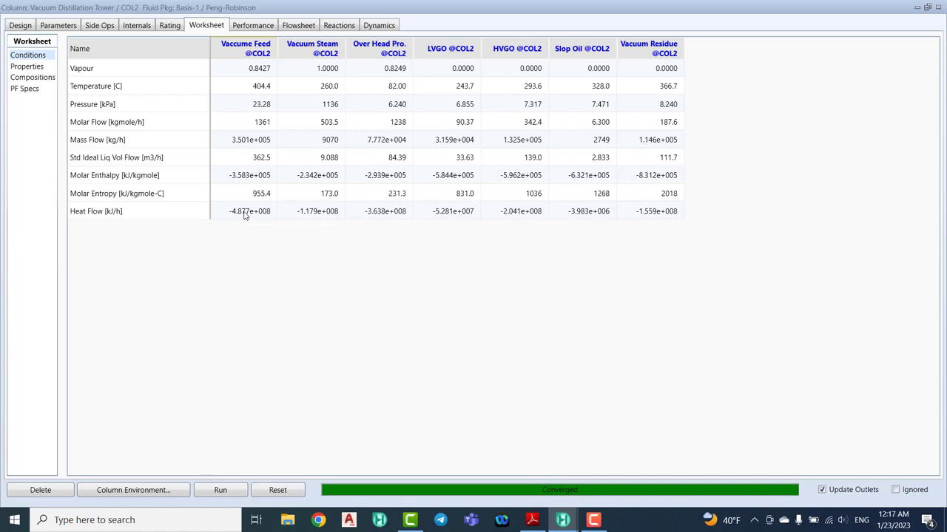
pyautogui.click(24, 27)
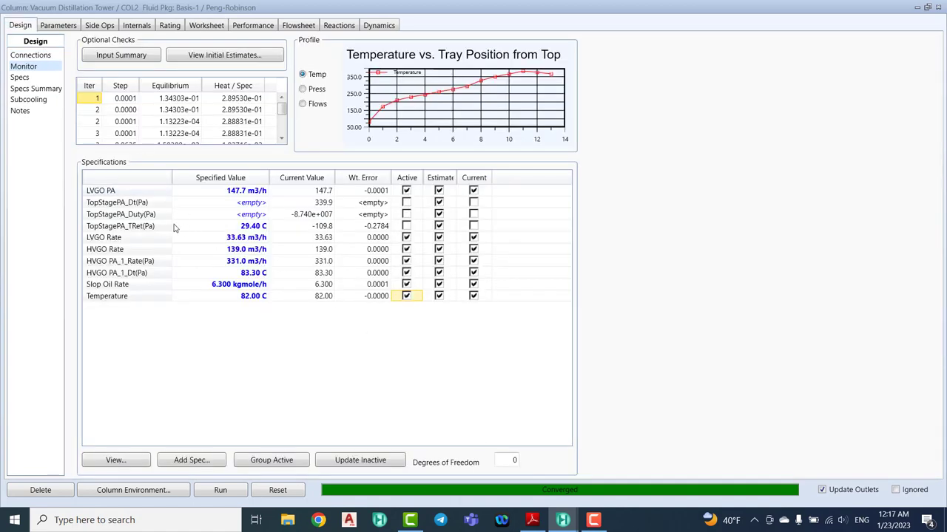
pyautogui.click(134, 227)
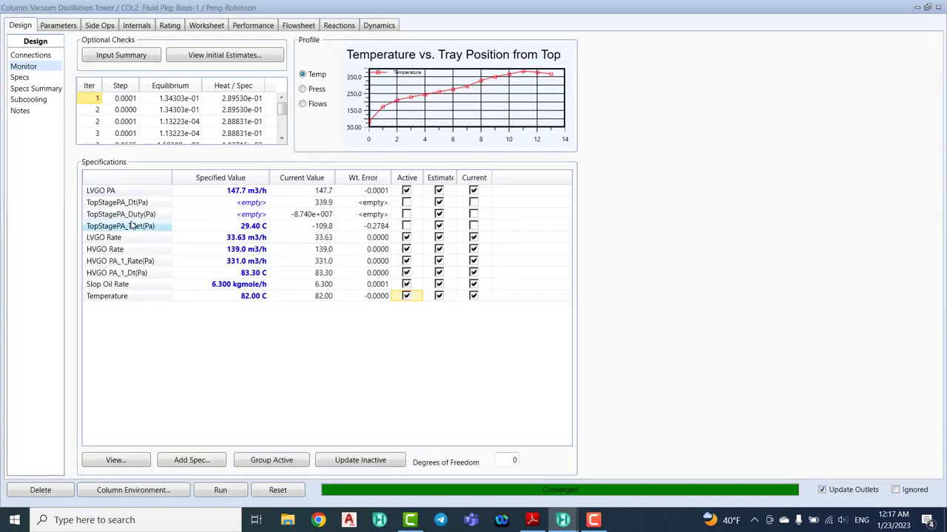
pyautogui.click(123, 215)
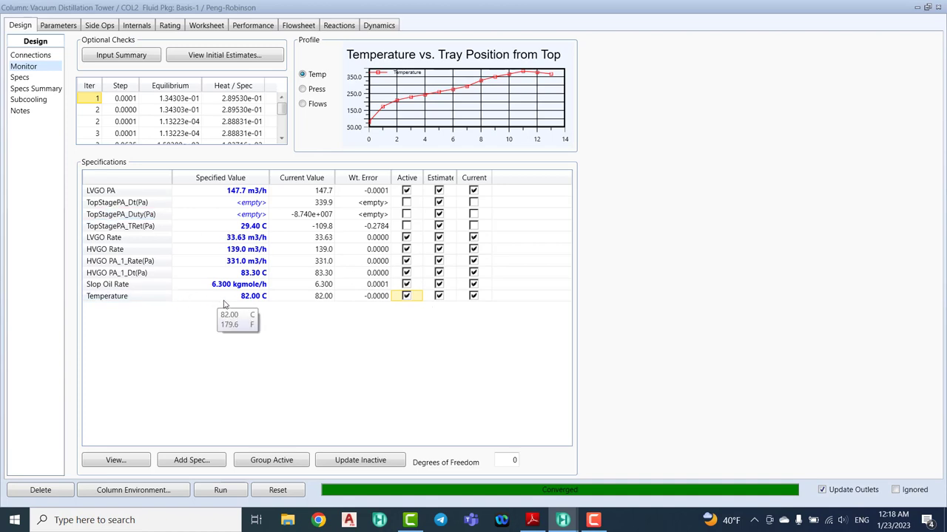
# - Add a Column Temperature spec, Temperature - 2, on stage 14_Main Tower targeting 371 C
pyautogui.click(201, 463)
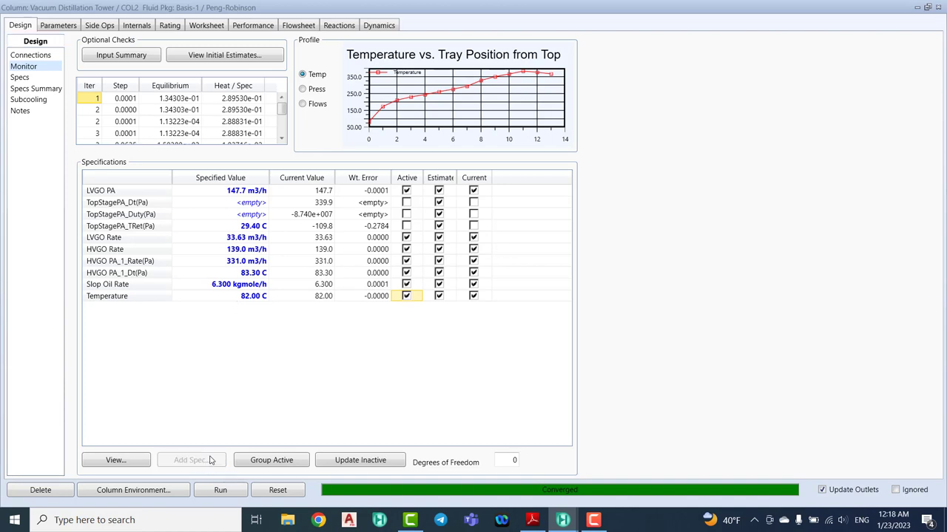
pyautogui.scroll(-5, 438, 293)
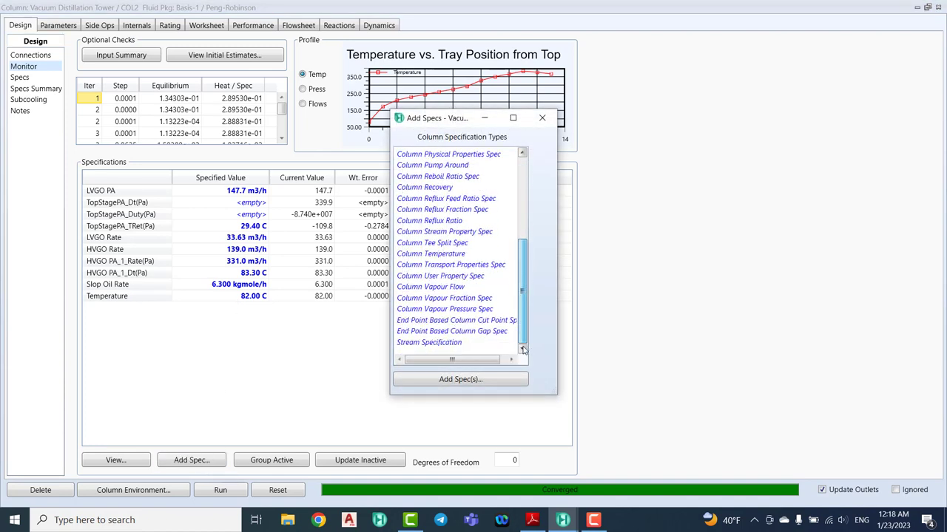
pyautogui.click(443, 255)
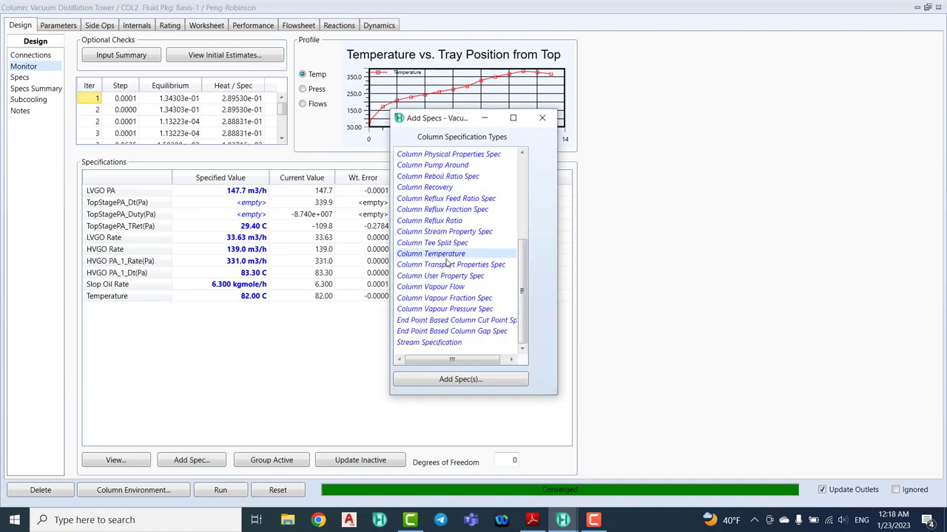
pyautogui.click(473, 380)
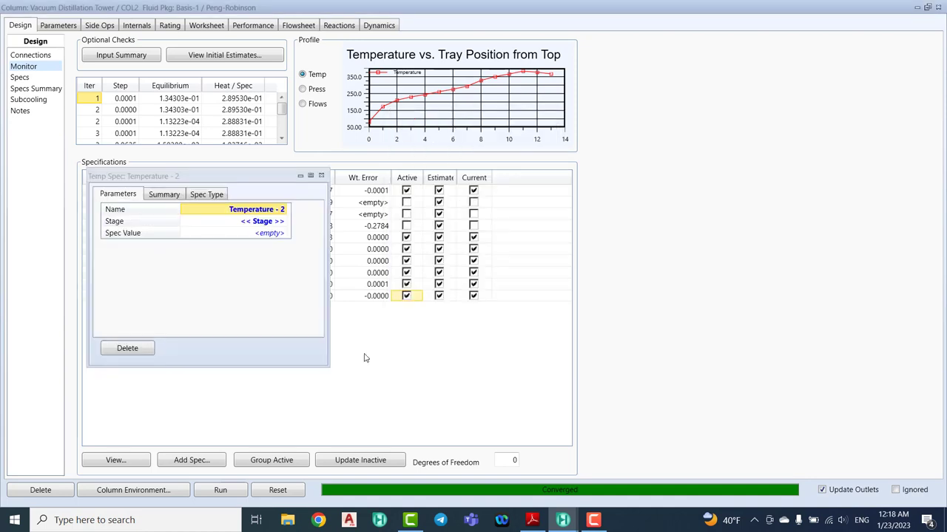
pyautogui.click(284, 222)
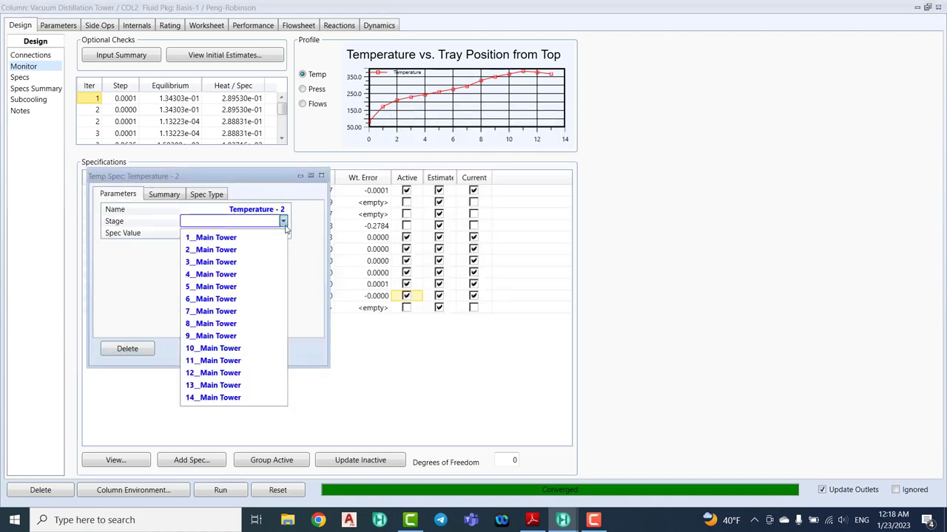
pyautogui.click(229, 397)
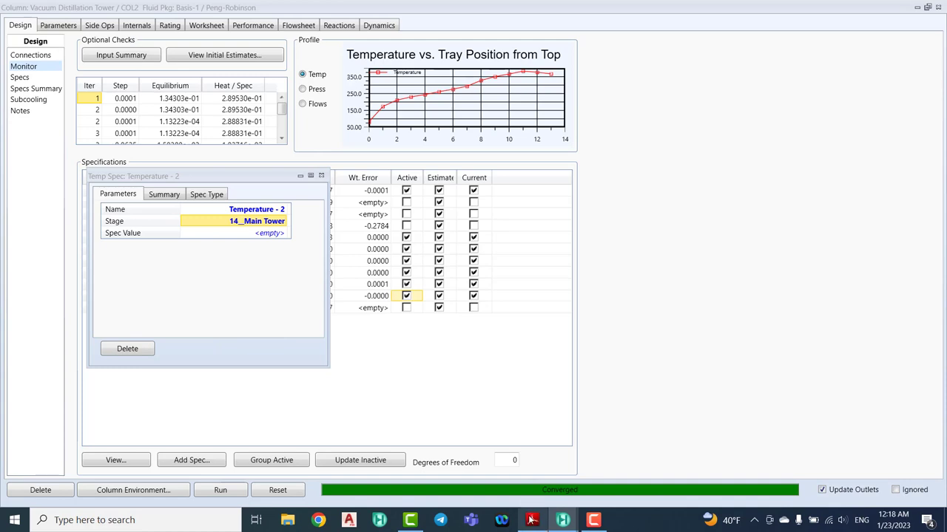
pyautogui.click(269, 233)
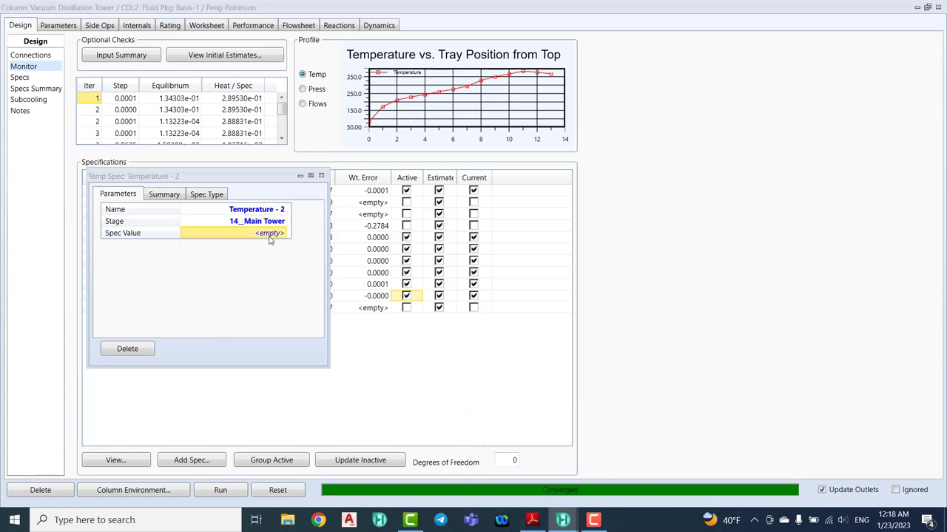
pyautogui.write('371 C')
pyautogui.press('Return')
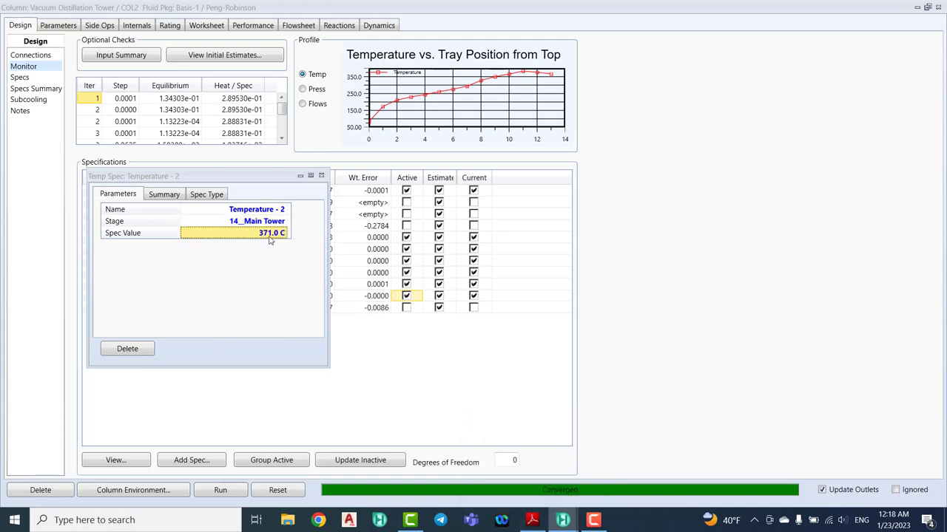
pyautogui.click(321, 176)
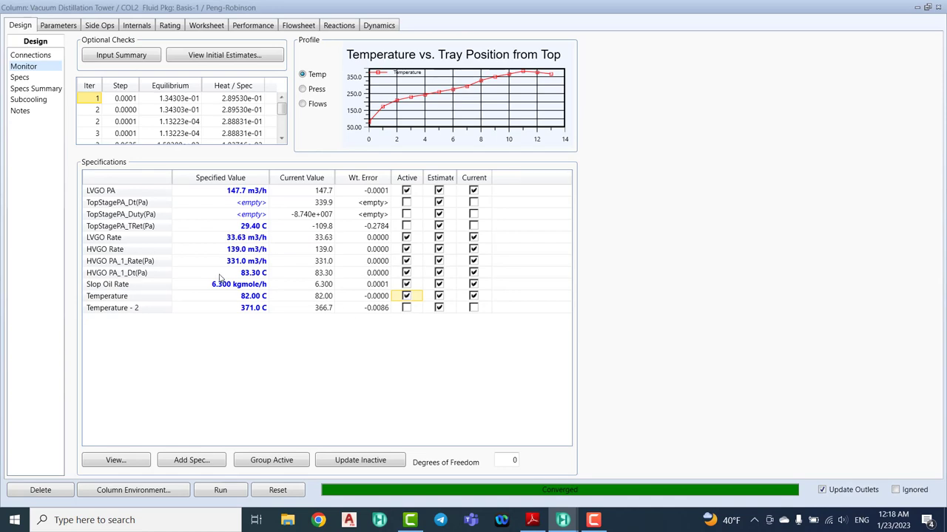
# - Deactivate HVGO PA_1_Dt(Pa) and activate the 371 C Temperature - 2 spec
pyautogui.moveTo(219, 277)
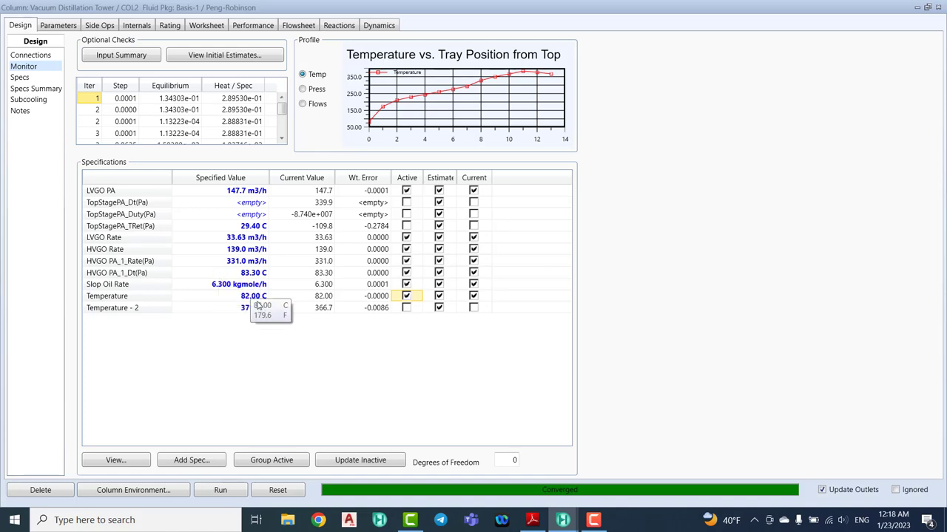
pyautogui.moveTo(265, 306)
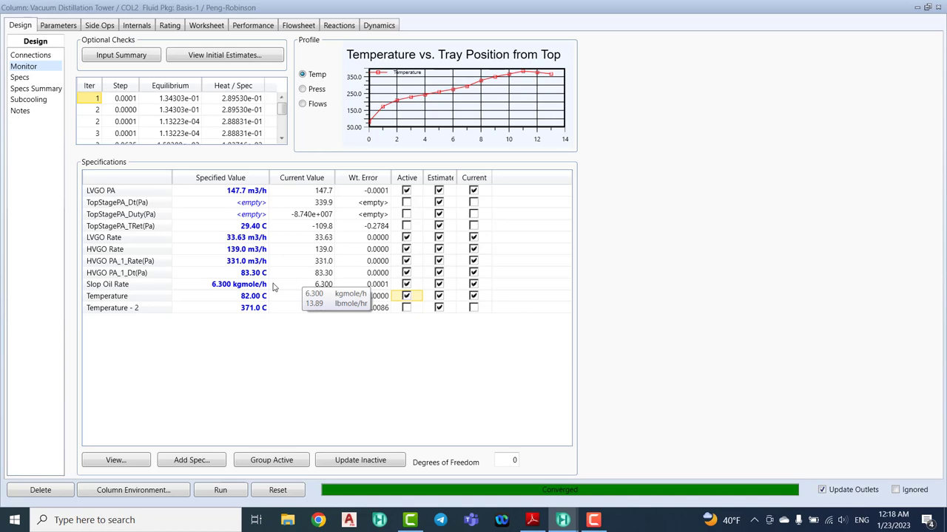
pyautogui.click(168, 302)
pyautogui.click(171, 309)
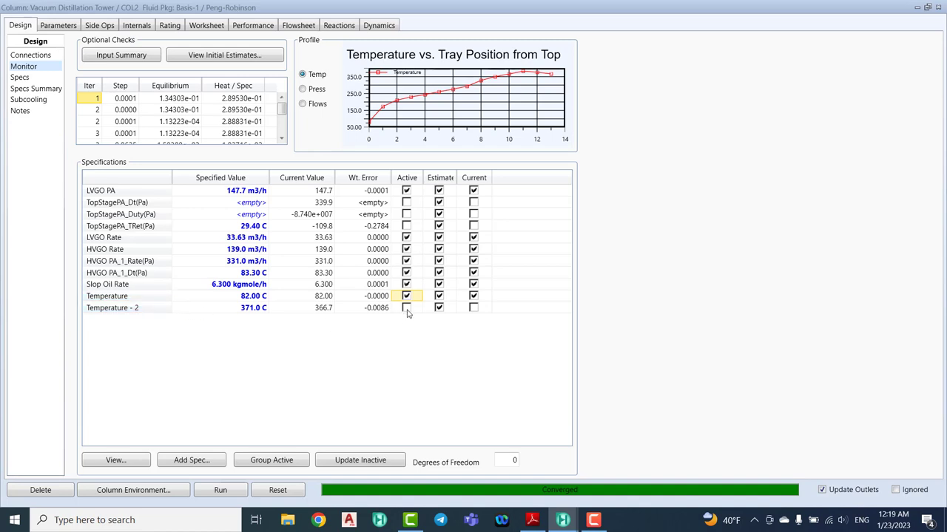
pyautogui.moveTo(260, 239)
pyautogui.click(406, 273)
pyautogui.click(406, 307)
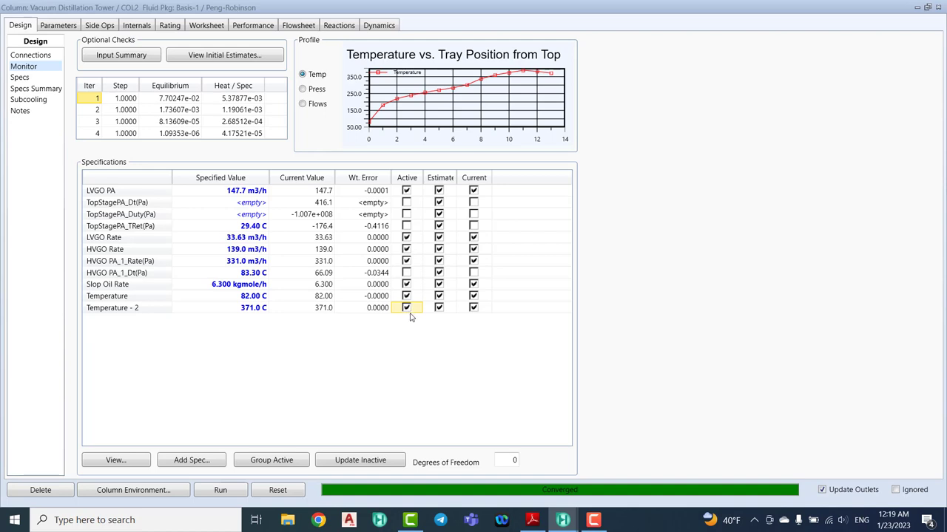
# - Show the Worksheet conditions: Over Head Pro. at 82.00 C, Vacuum Residue at 371.0 C
pyautogui.click(207, 26)
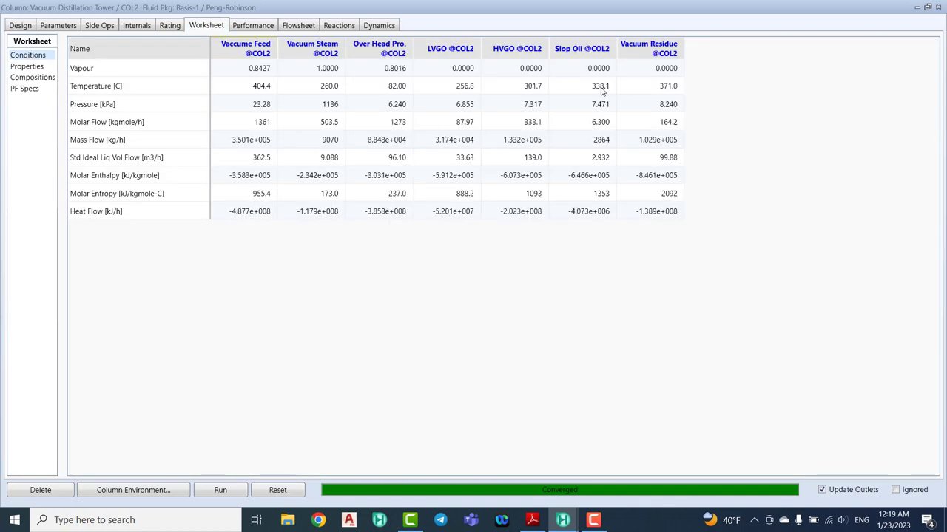